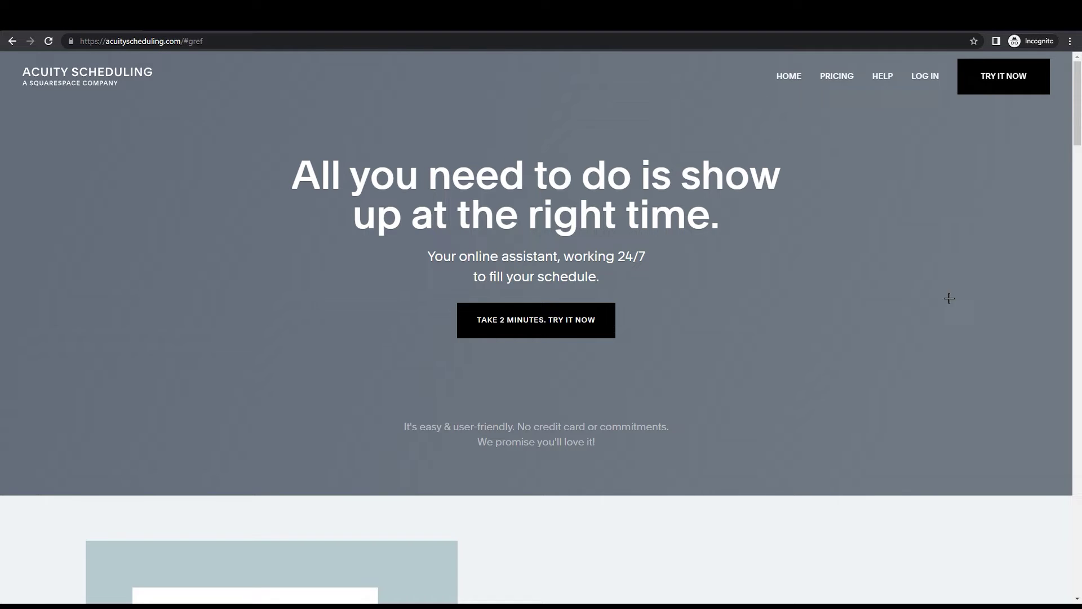
Step: Scroll through the Acuity homepage features and return to the top of the page
drag(1077, 114, 1041, 97)
key(alt)
drag(1078, 120, 1077, 468)
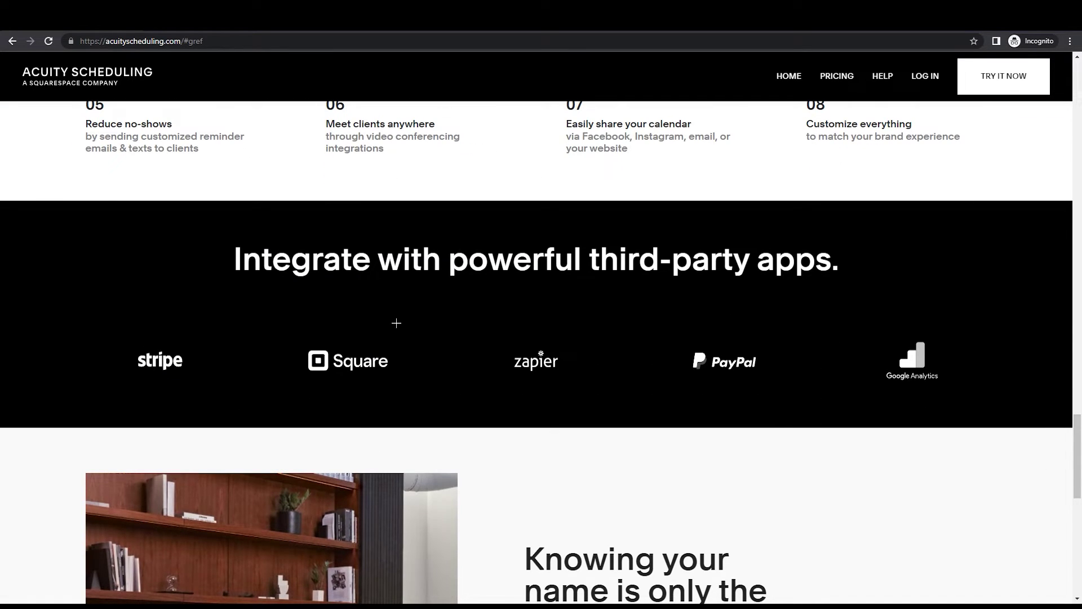
scroll(1078, 237, up, 10)
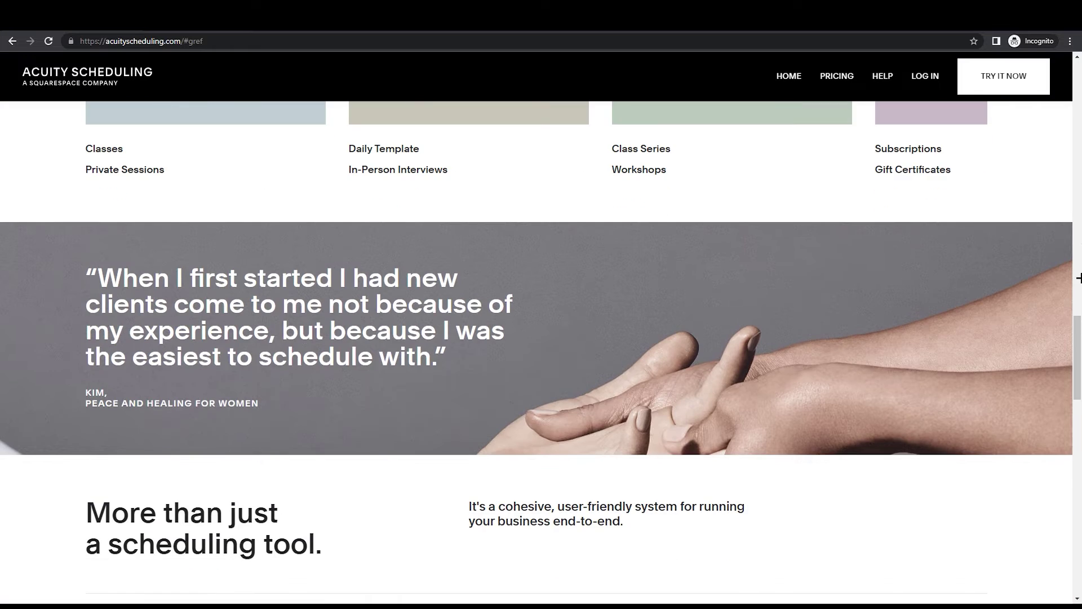
drag(1077, 333, 1078, 42)
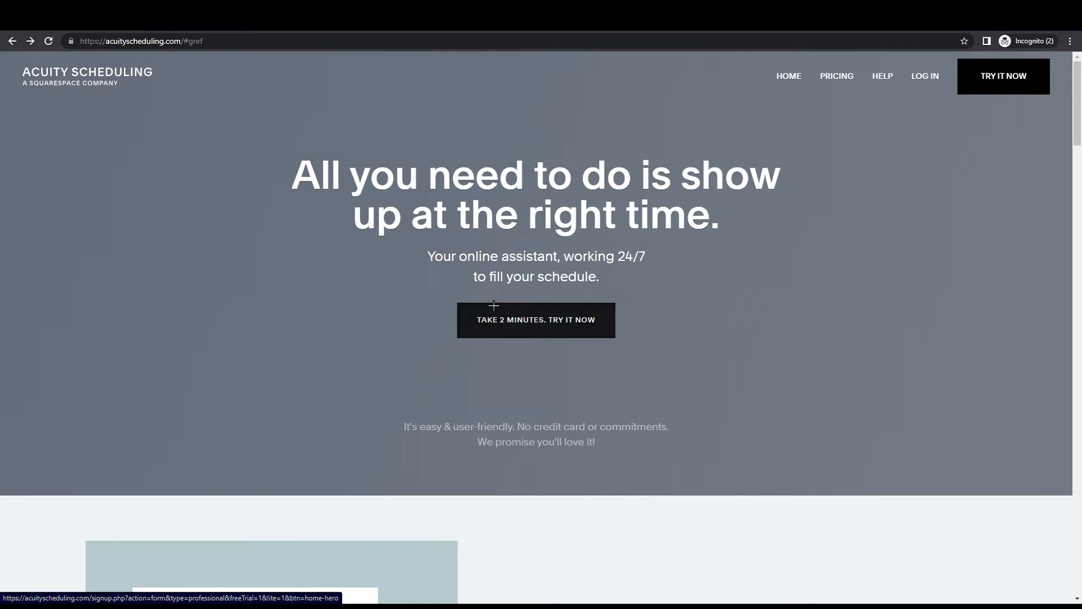
Step: Start the free trial and create the account using Google sign-in from More Options
click(575, 327)
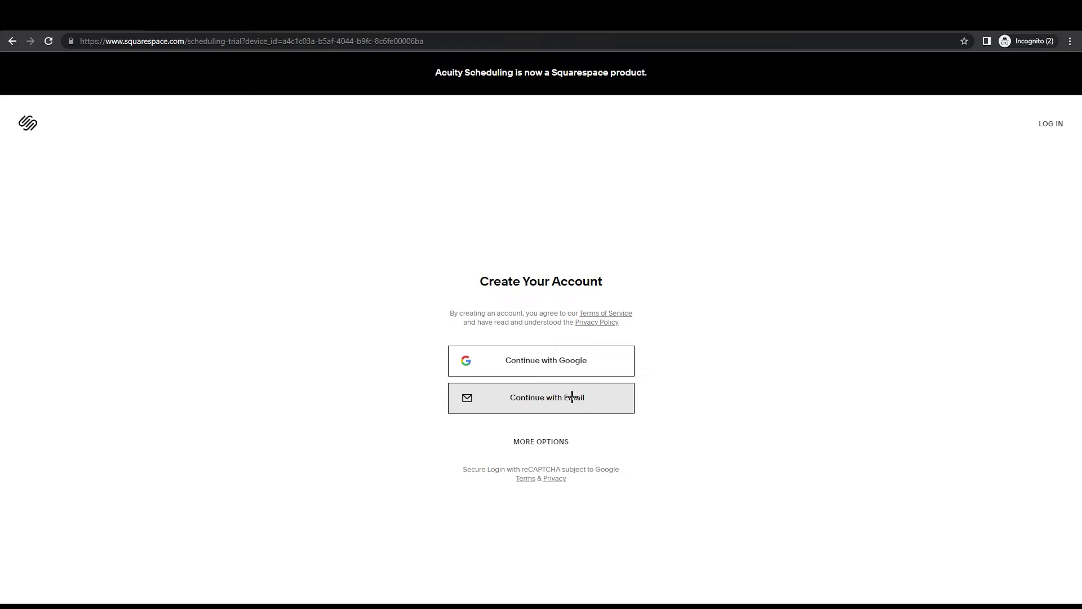
click(534, 442)
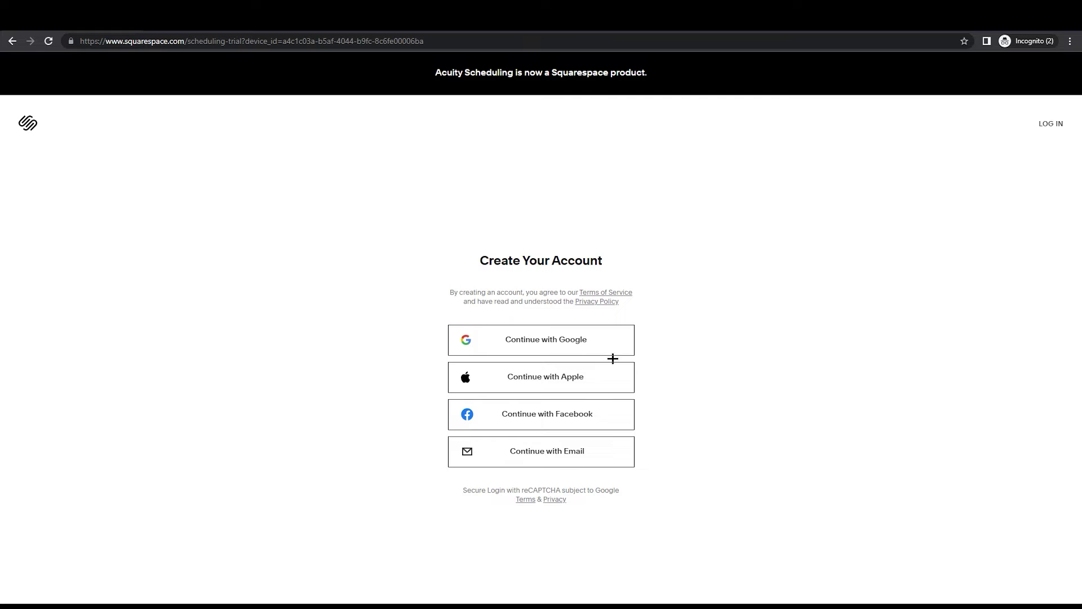
click(557, 346)
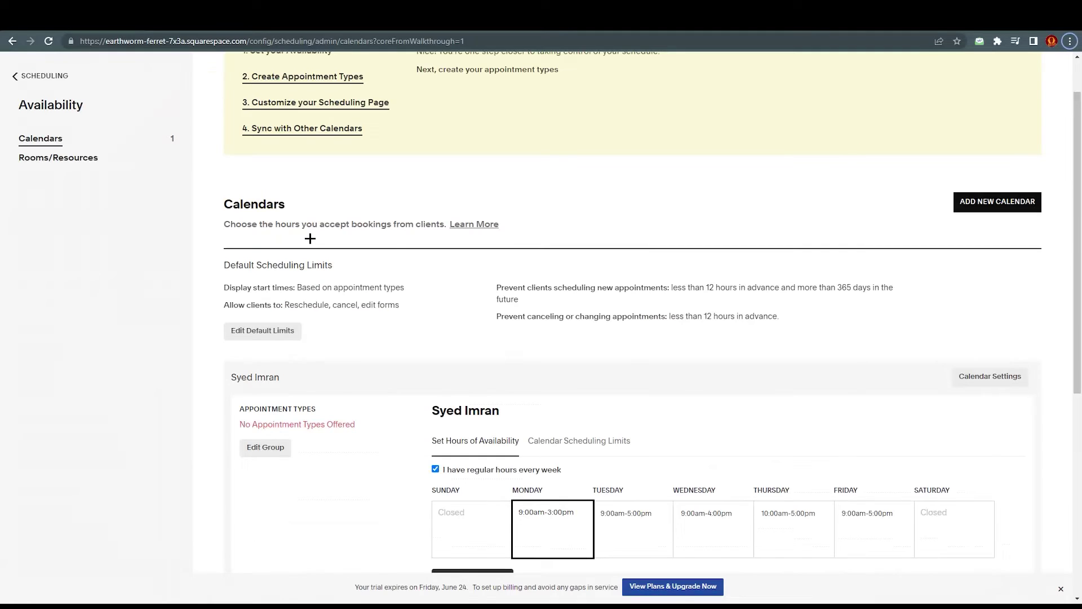
Step: Uncheck 'I have regular hours every week' in the calendar availability settings
scroll(331, 268, up, 1)
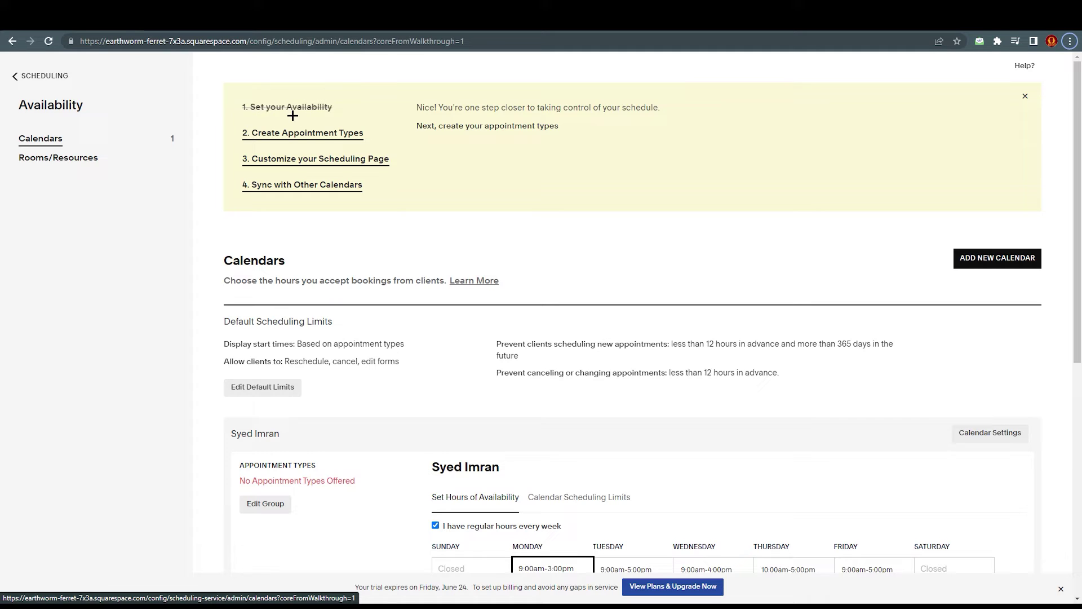
click(435, 525)
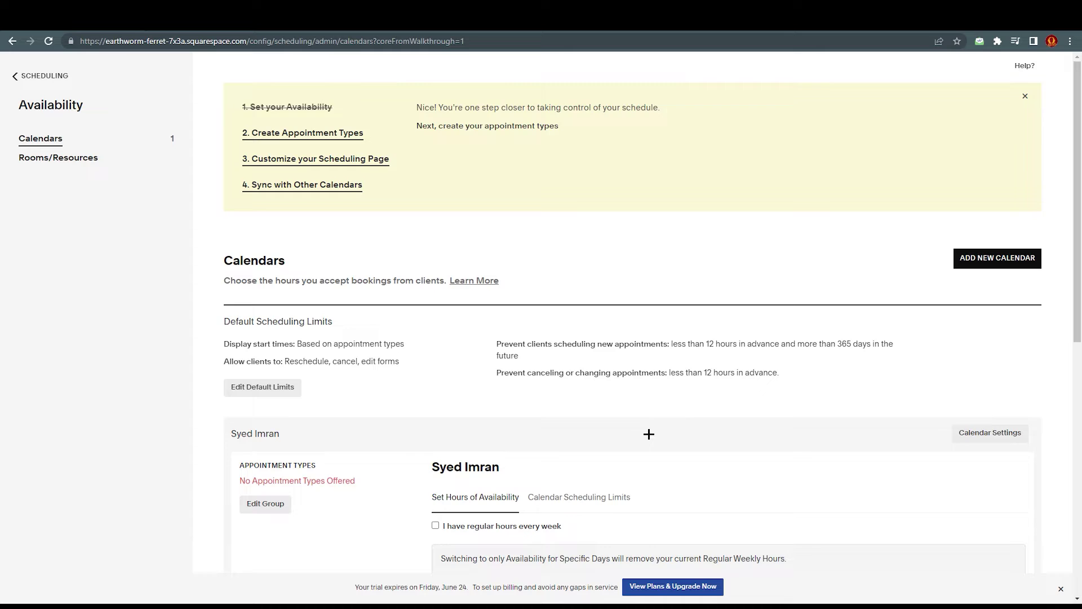
scroll(571, 369, down, 2)
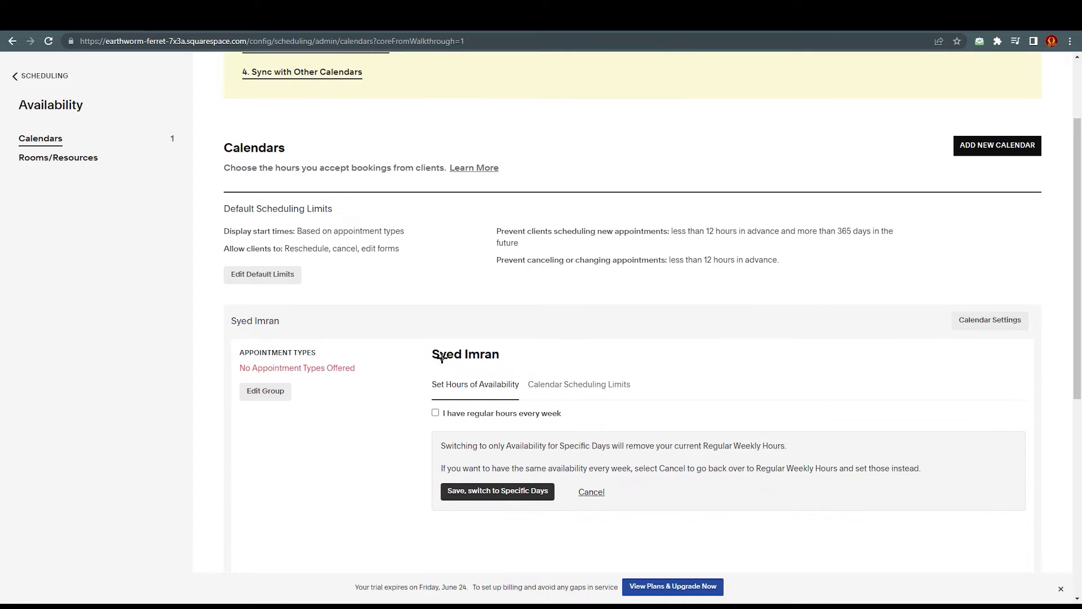
Step: Turn regular weekly hours back on and change Monday's hours to 10:00am-3:00pm
click(435, 412)
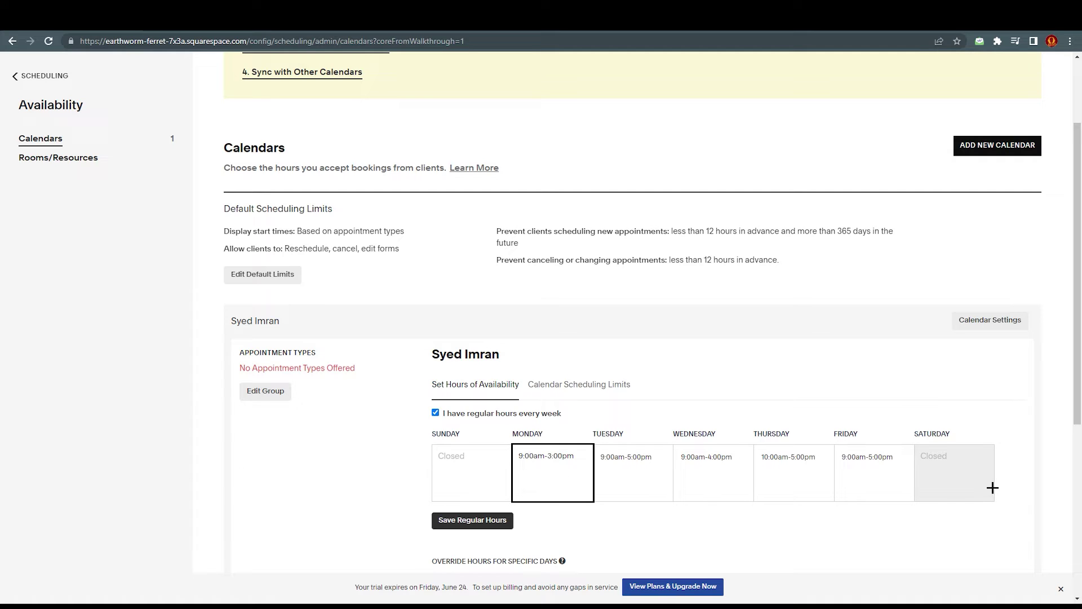
click(490, 464)
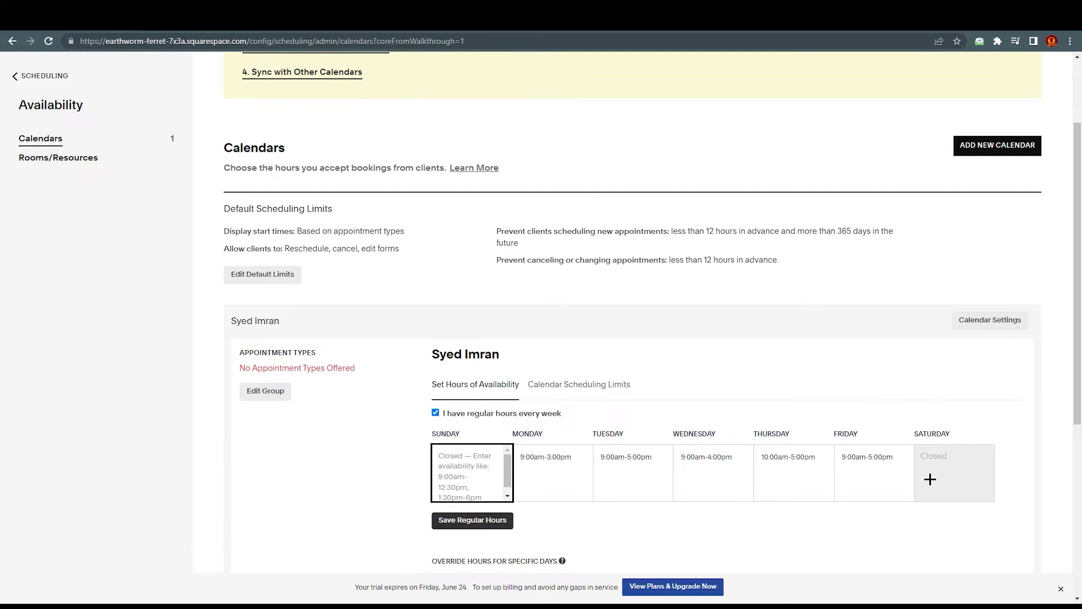
click(931, 476)
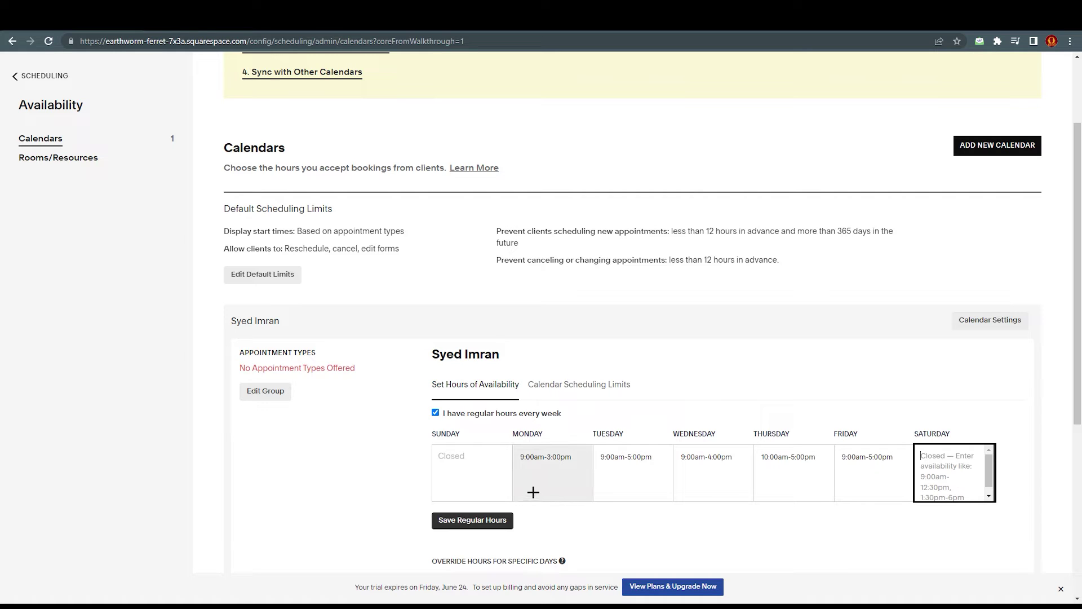
click(526, 459)
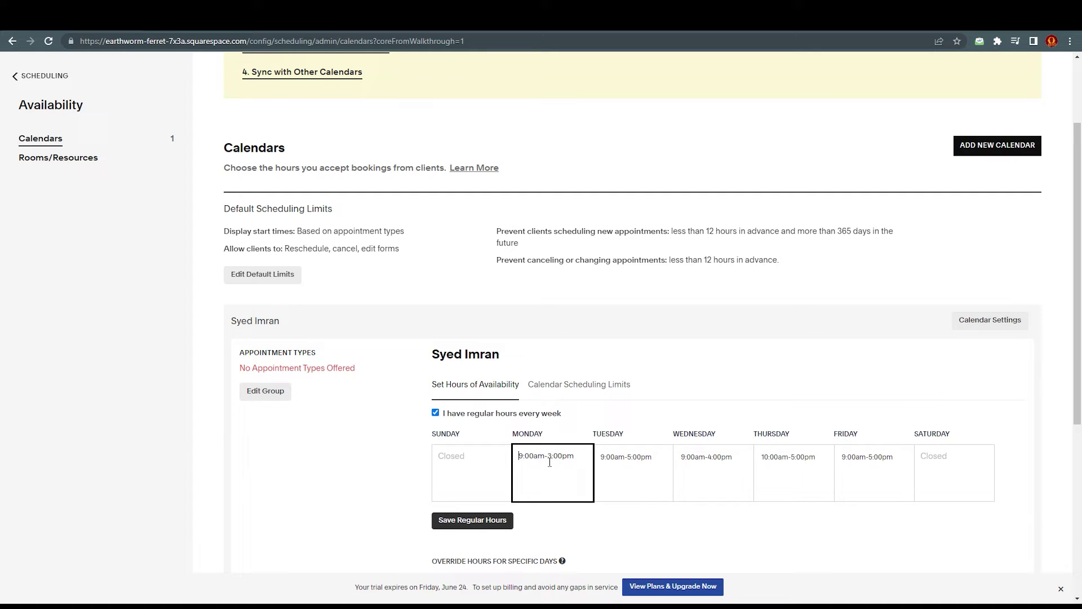
key(Delete)
text(10)
drag(576, 458, 516, 457)
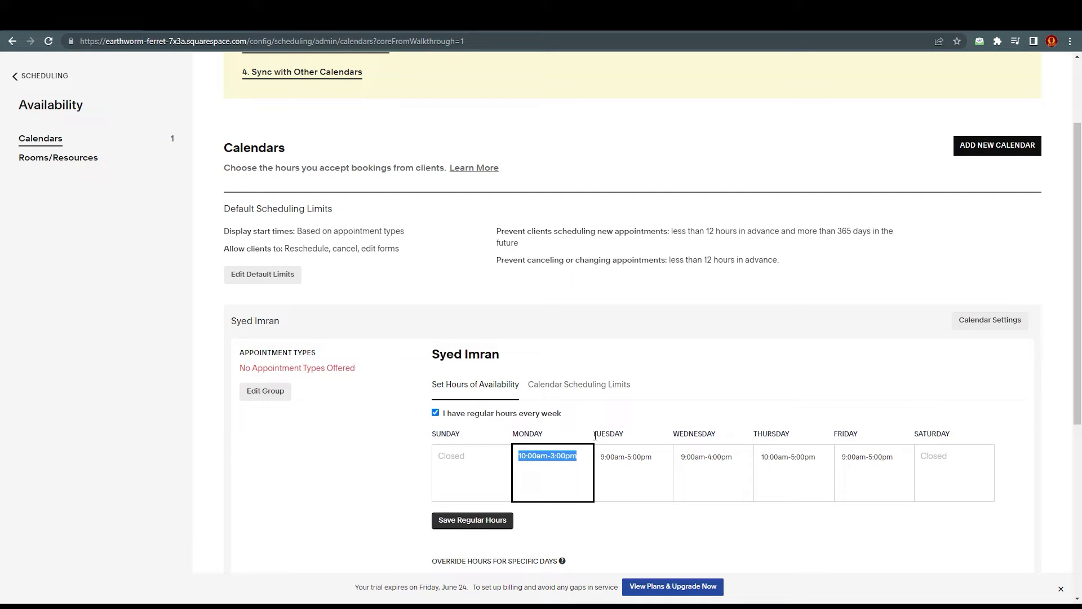
click(565, 465)
drag(521, 460, 578, 457)
click(633, 485)
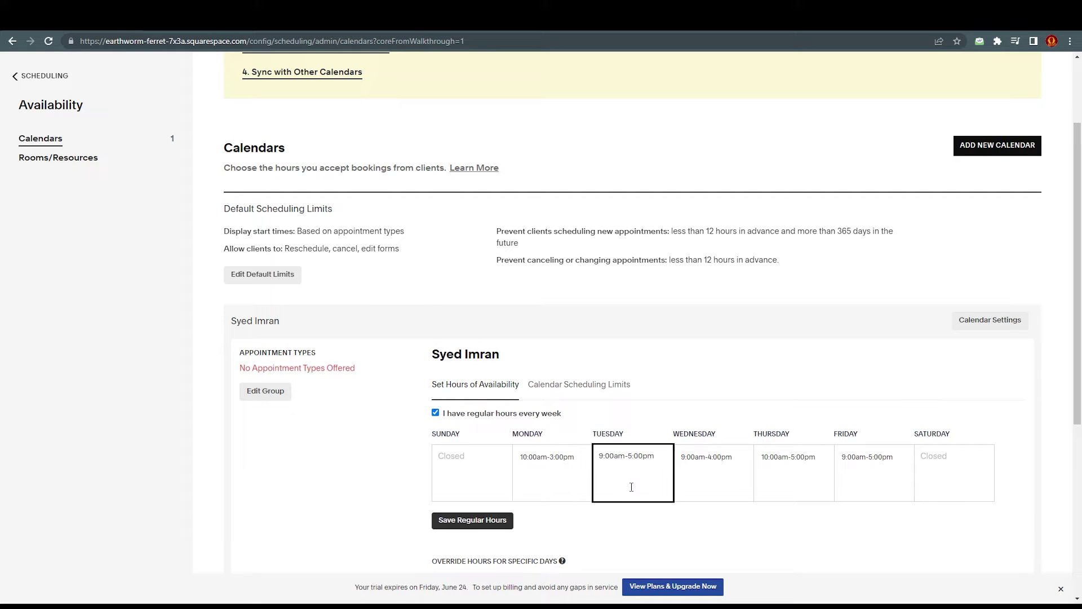
Step: Change Tuesday's hours to 9:00am-12:00pm
click(696, 489)
click(798, 491)
click(881, 482)
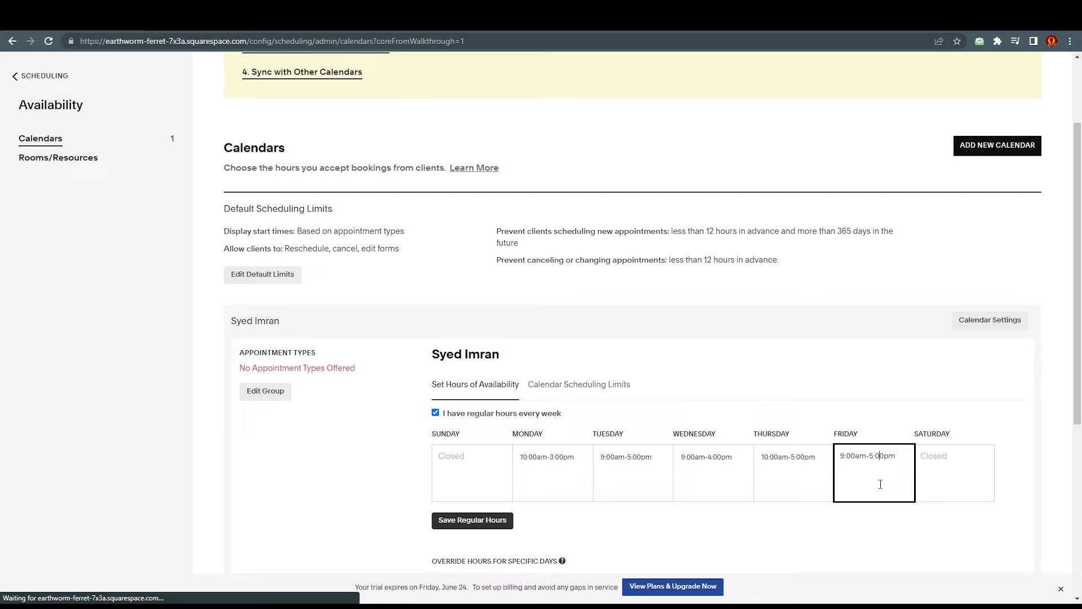
click(611, 456)
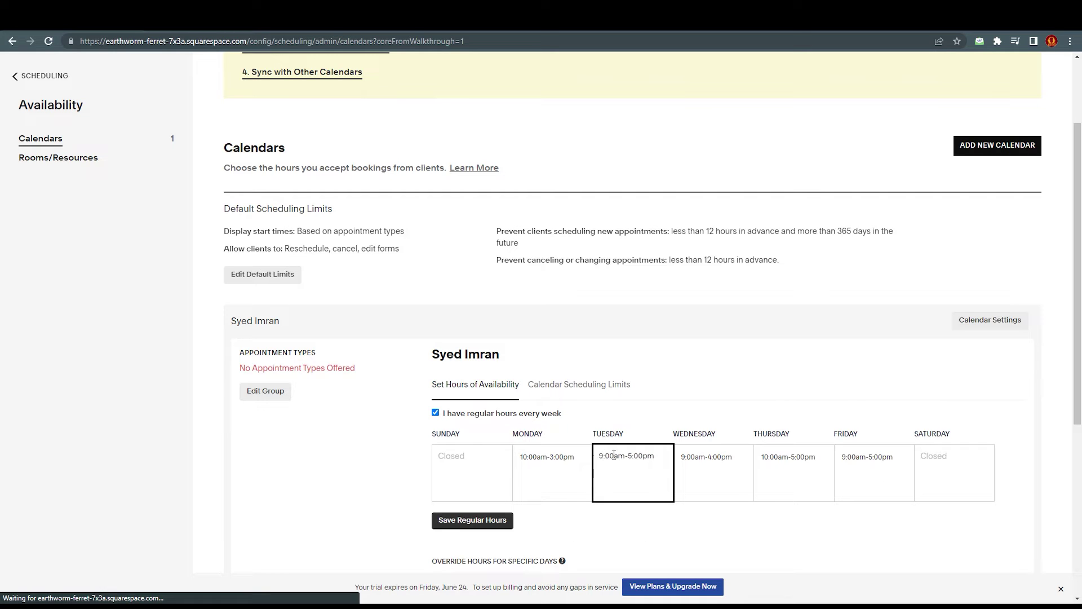
key(BackSpace)
text(10)
key(BackSpace)
key(BackSpace)
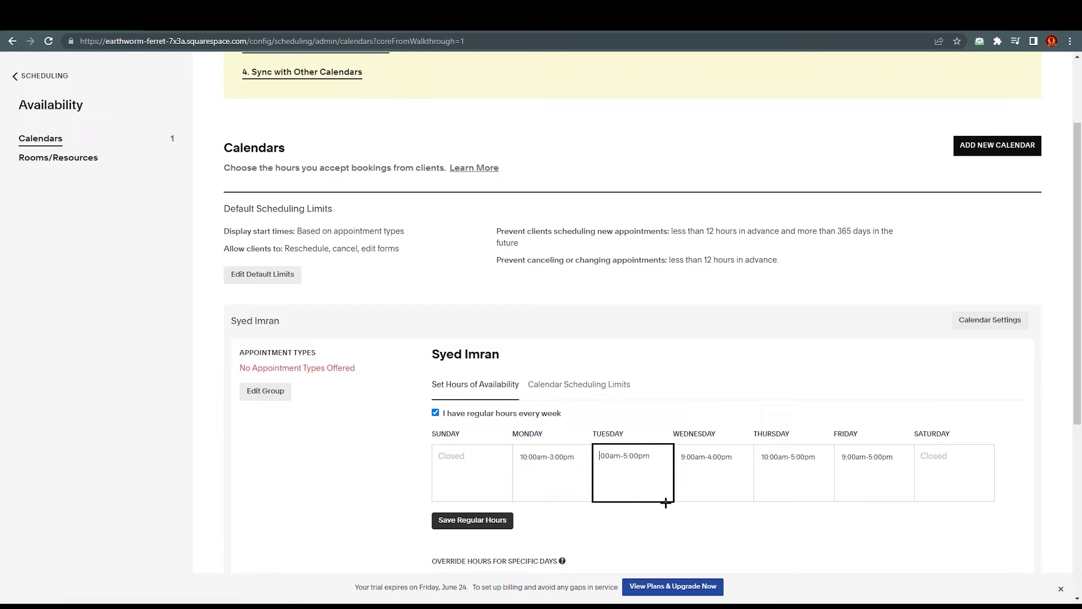
text(9:)
click(626, 454)
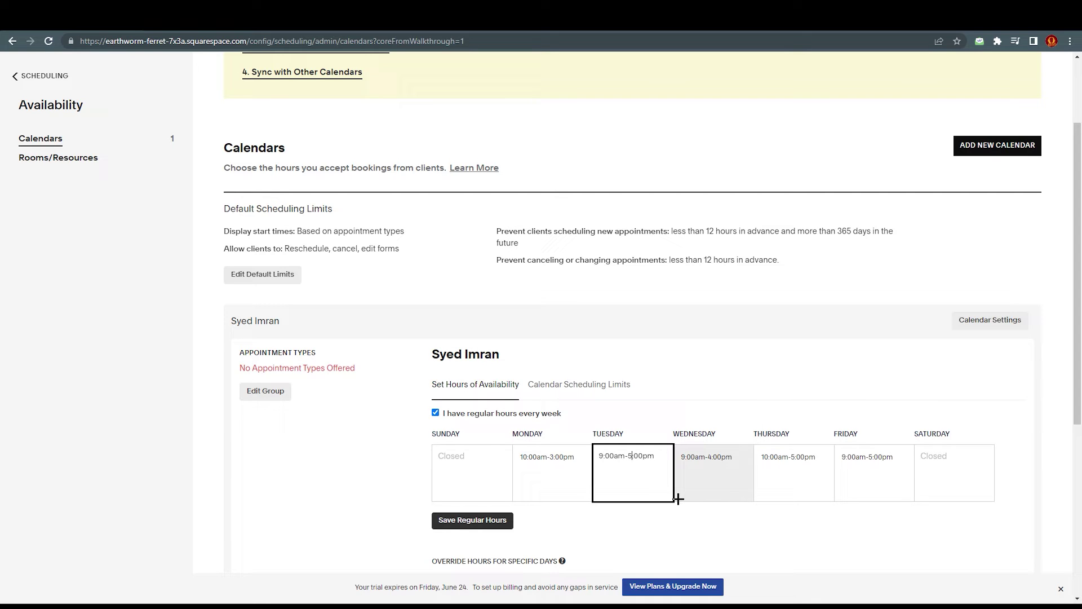
key(Delete)
text(12)
click(650, 516)
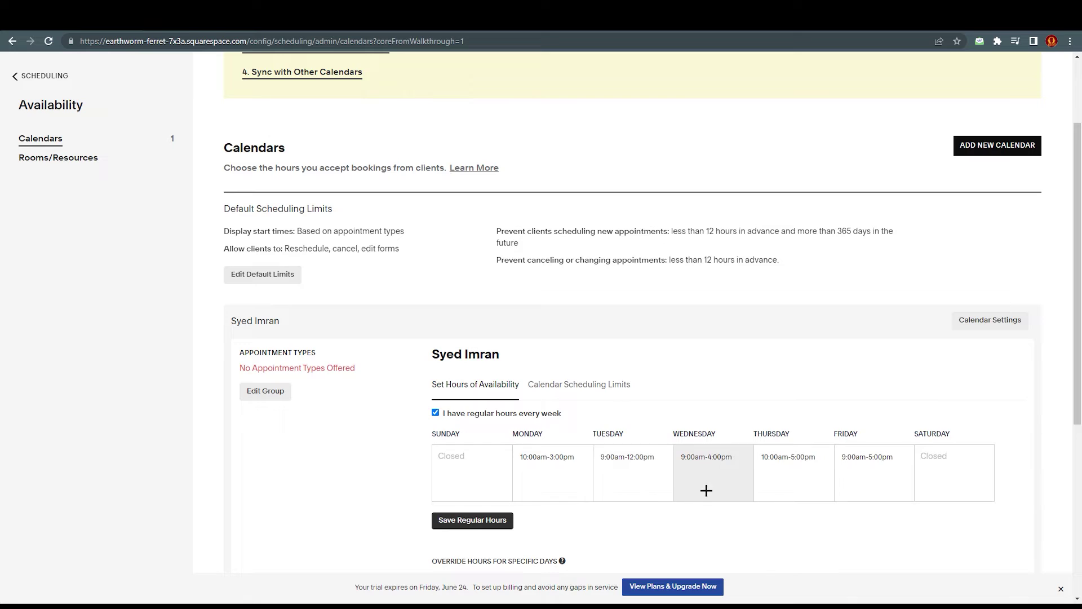
click(587, 471)
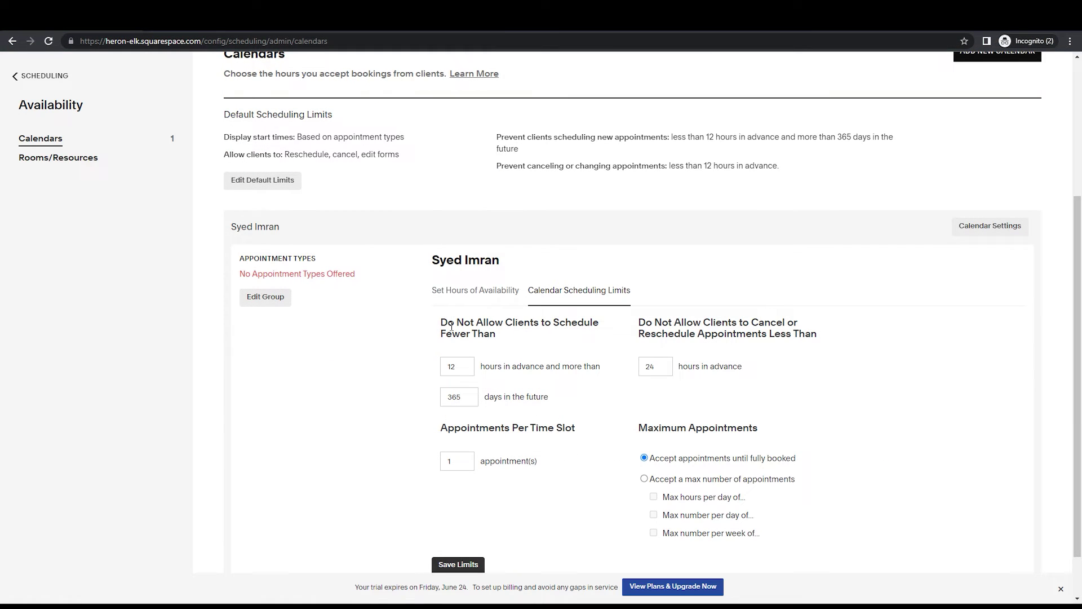
Step: Save scheduling limits of 12 hours' notice, 7 days ahead, and 24-hour cancellation cutoff
drag(438, 319, 553, 320)
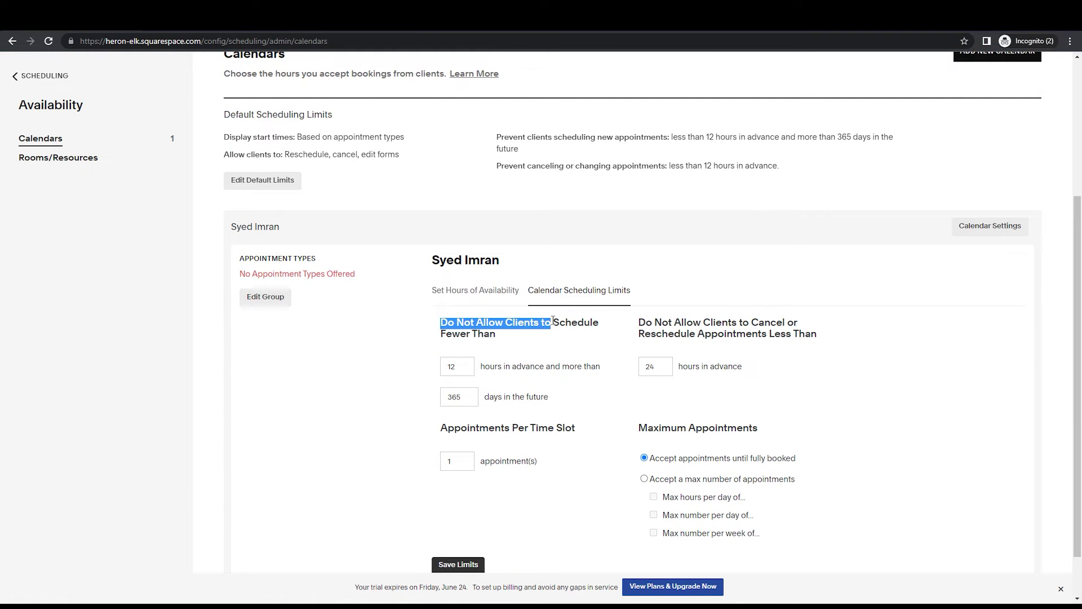
double_click(468, 400)
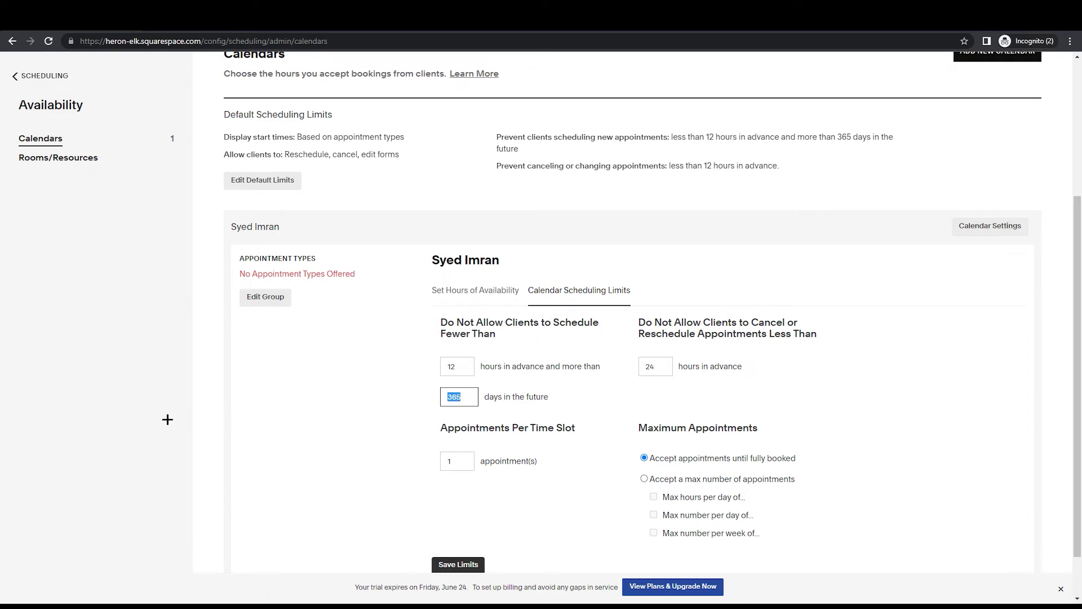
text(7)
click(559, 420)
drag(659, 366, 642, 383)
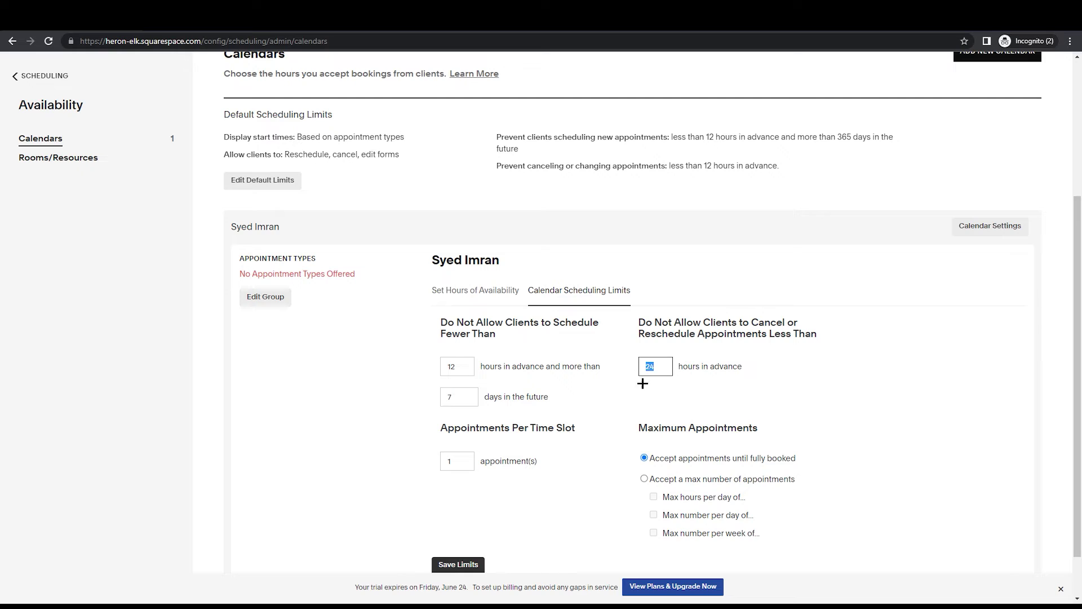
click(665, 385)
click(656, 367)
click(661, 391)
click(455, 461)
scroll(670, 430, down, 1)
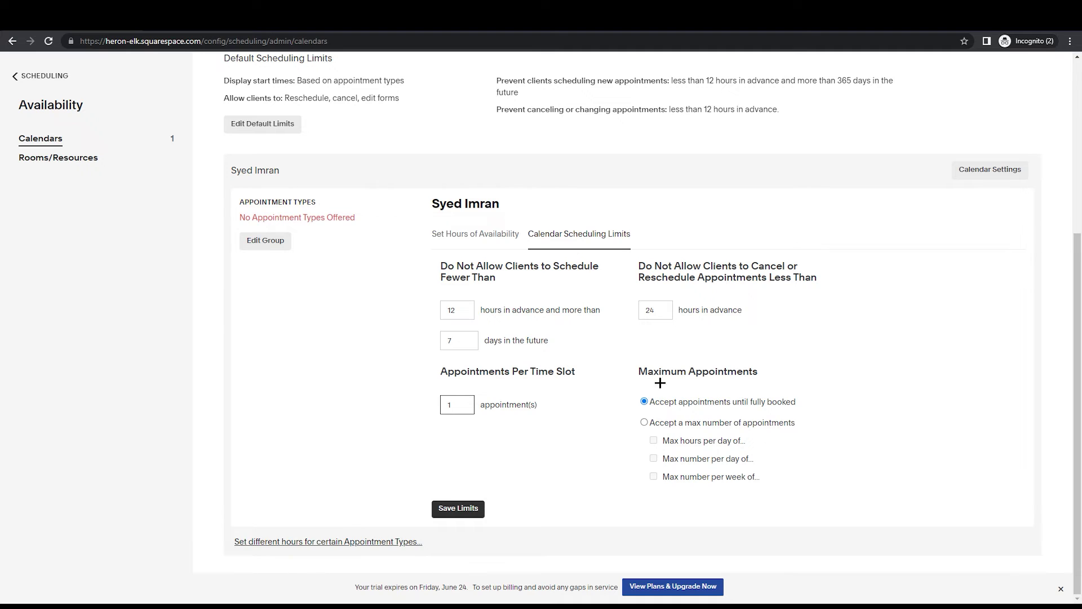
click(457, 509)
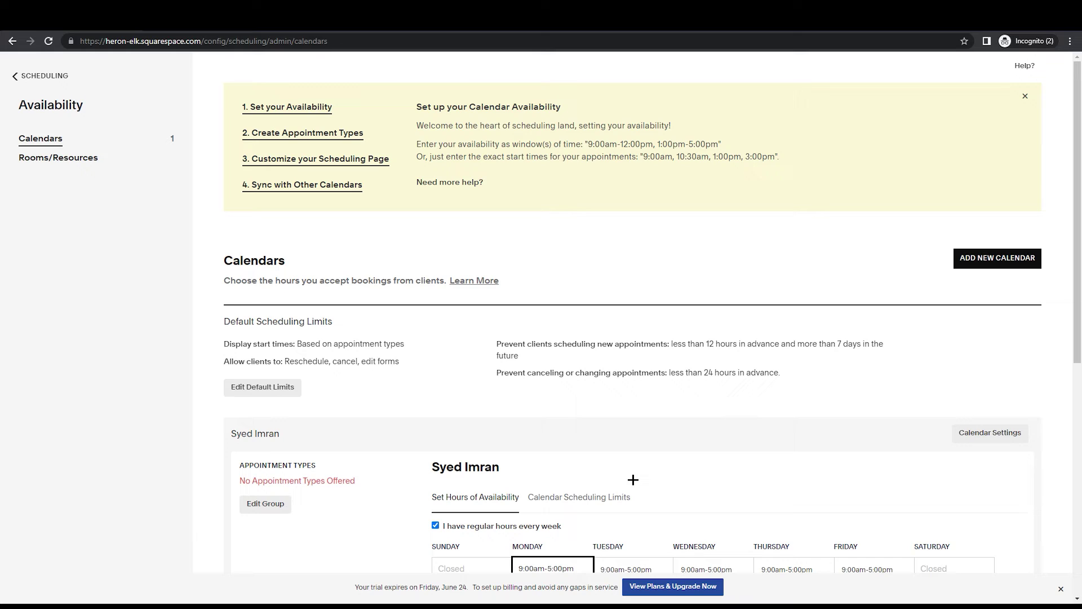
Step: Create a public 30-minute 'Aroma therapy' service priced at 30.00, with no picture
click(329, 135)
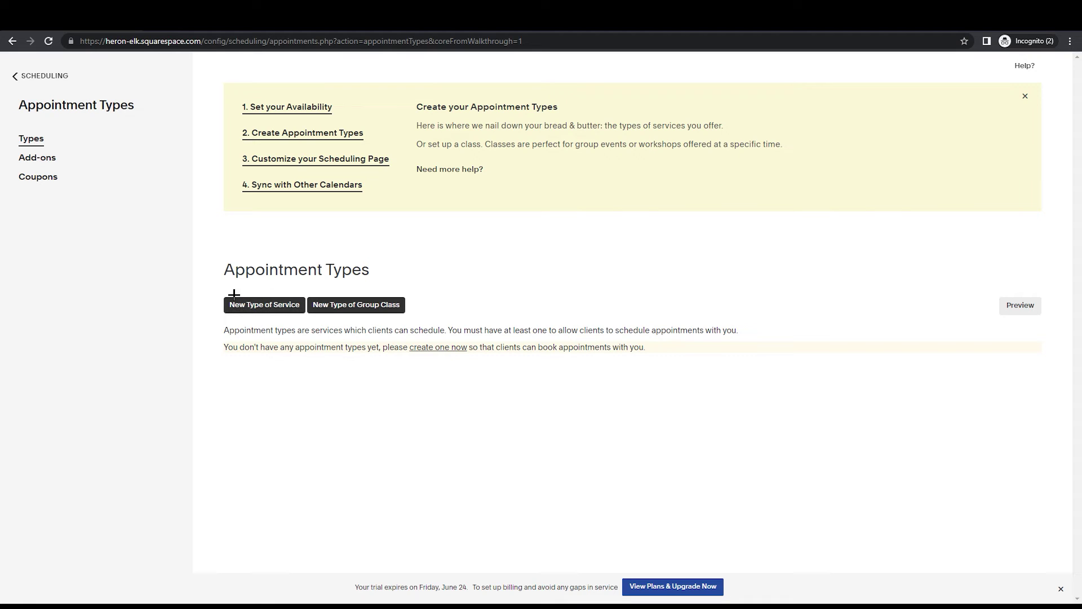
click(273, 307)
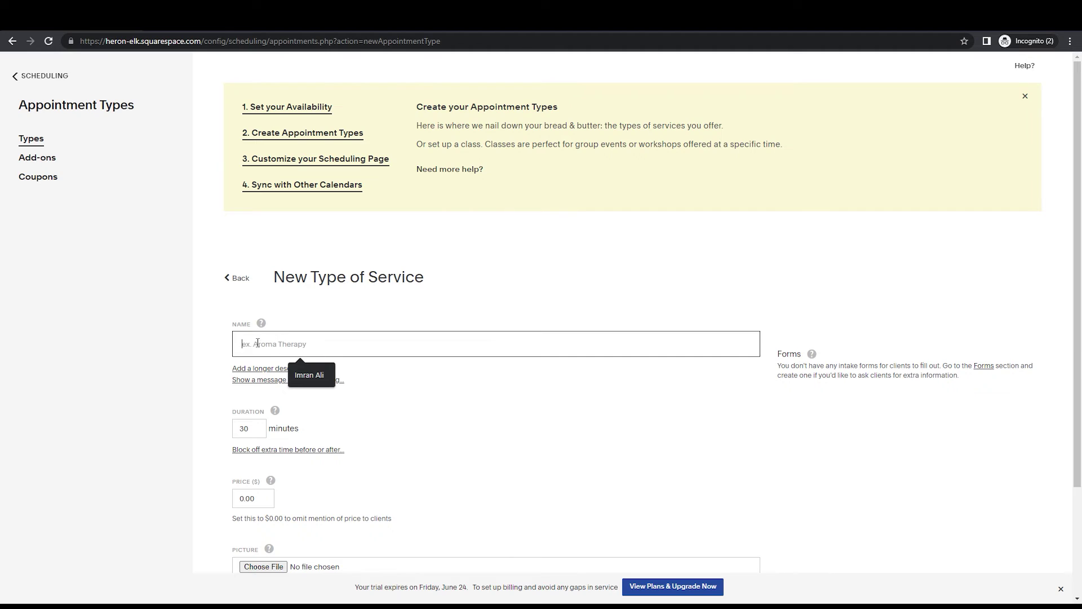
text(Aroma therapy)
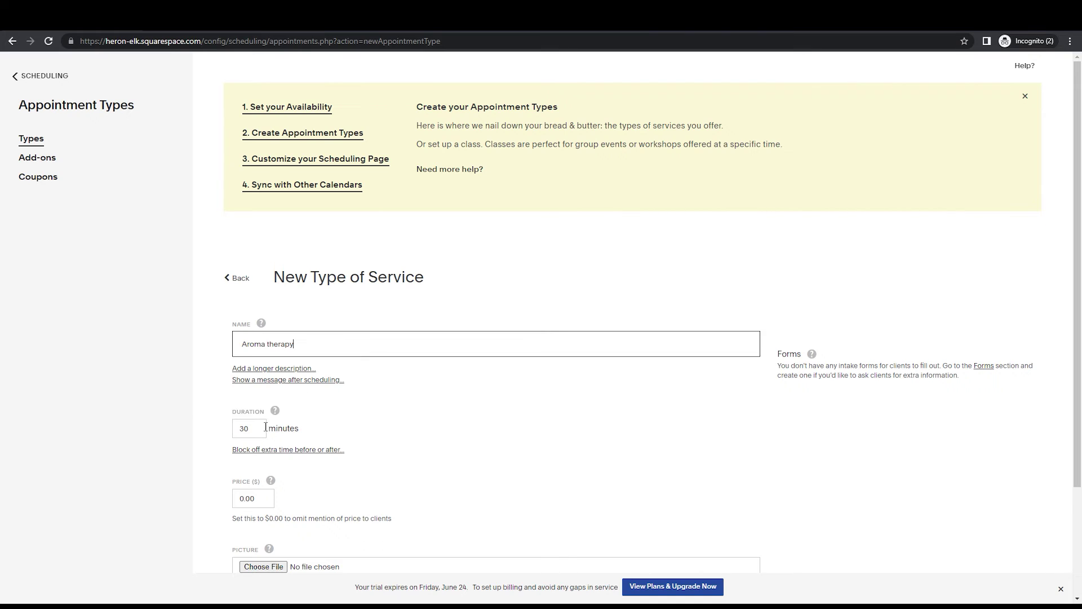
scroll(266, 426, down, 1)
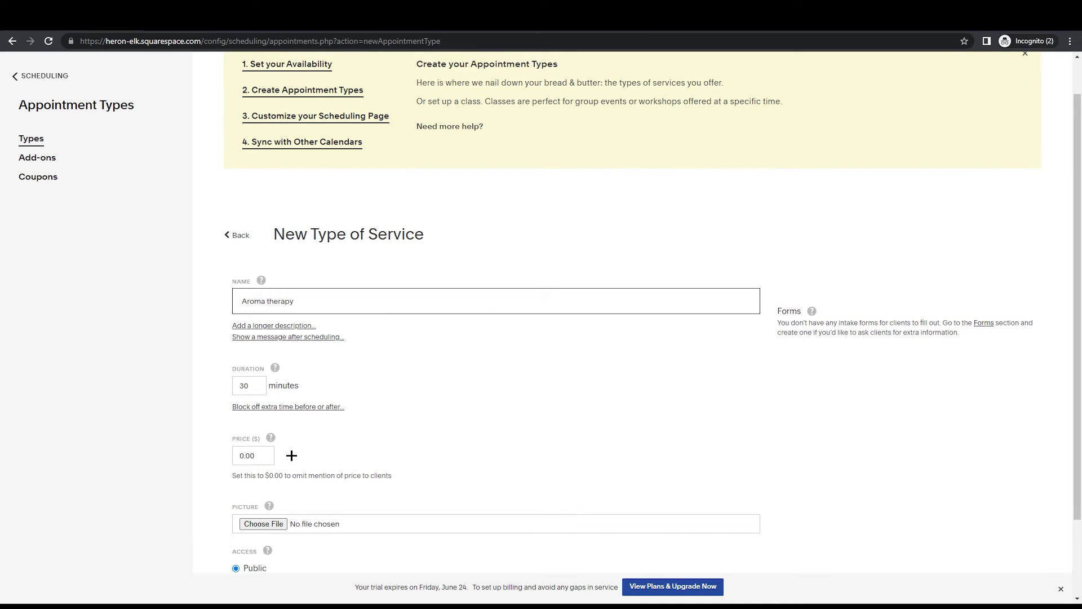
click(246, 443)
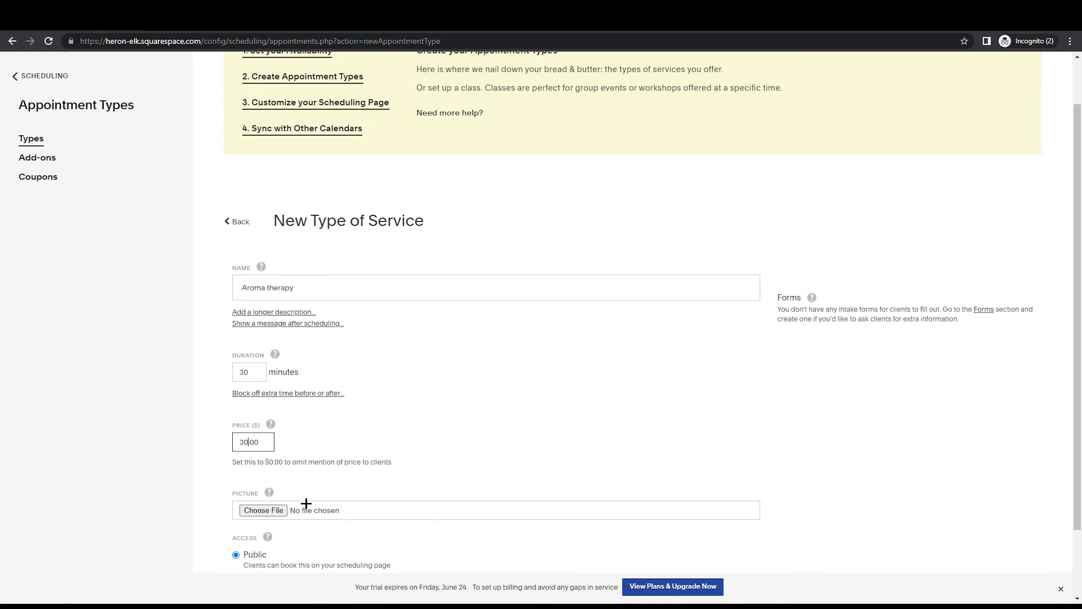
scroll(349, 468, down, 1)
click(261, 449)
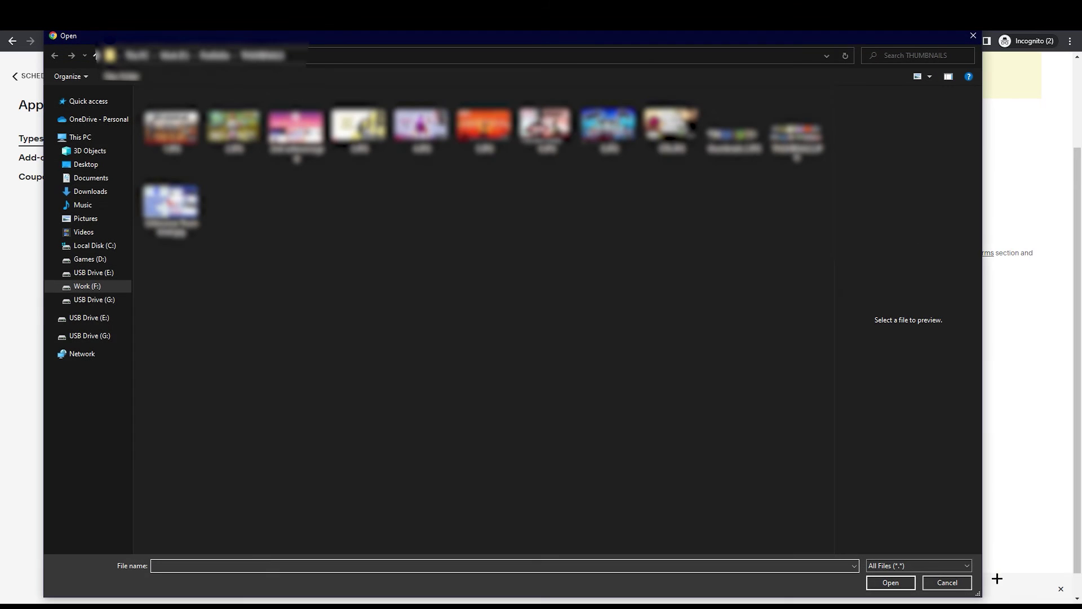
click(951, 583)
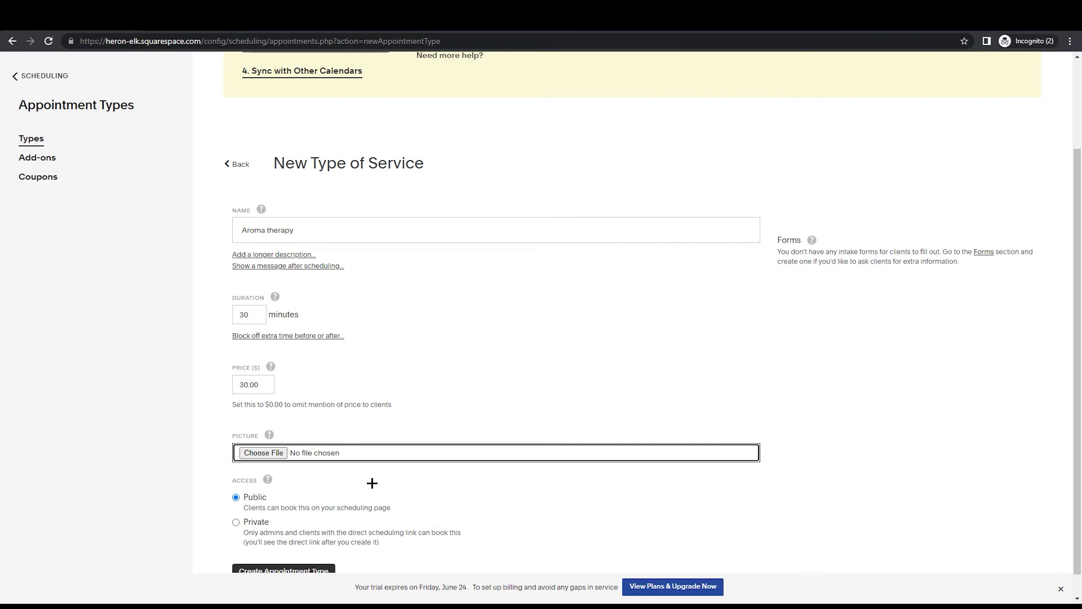
scroll(372, 481, down, 1)
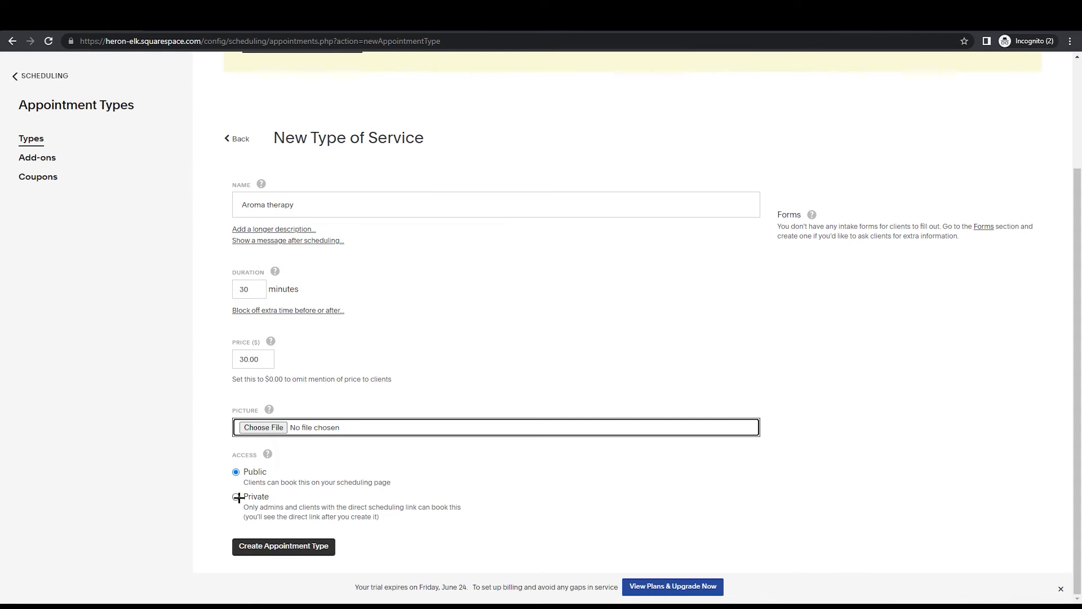
click(238, 500)
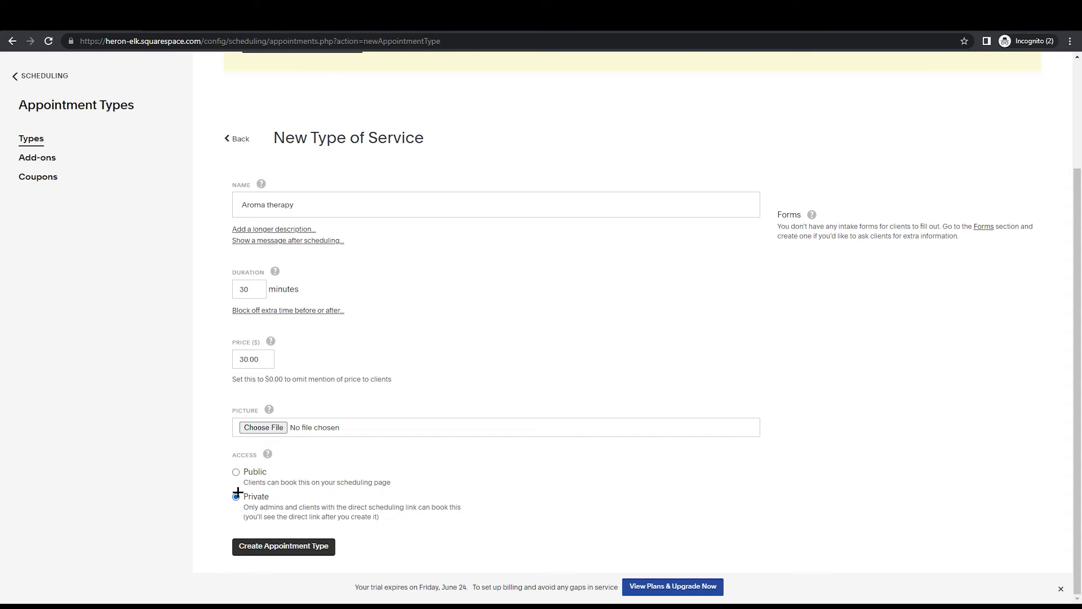
click(237, 473)
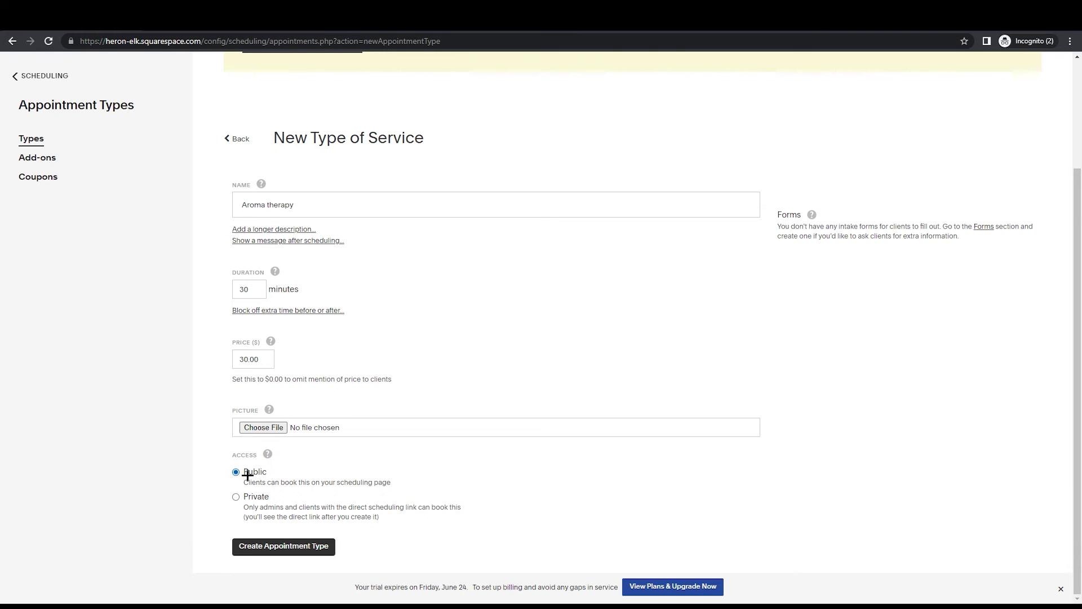
click(287, 546)
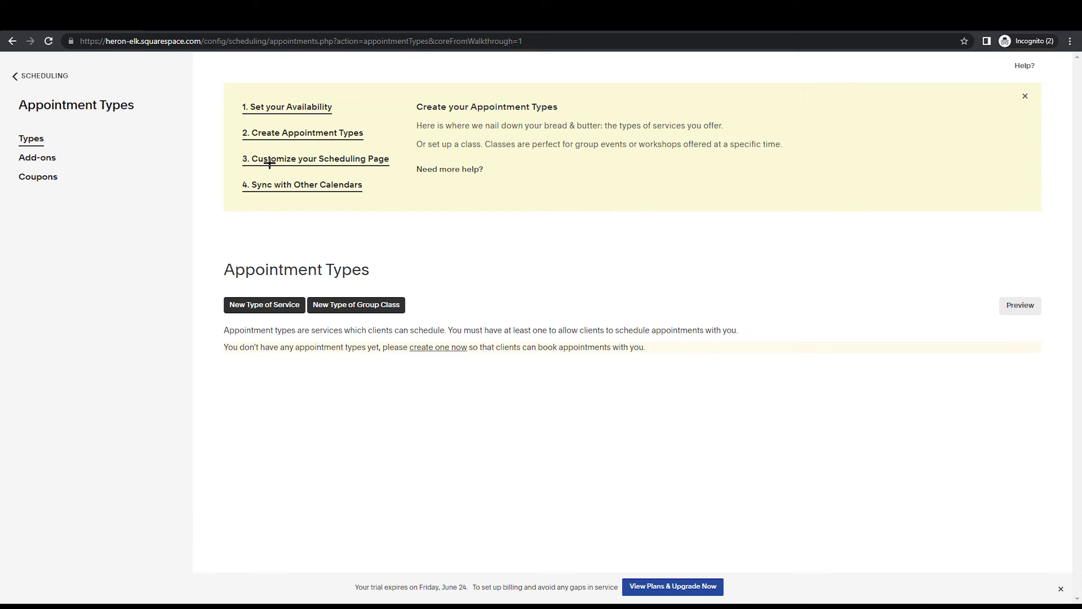
Step: Open Customize Appearance and scroll through the Daily template and logo settings
click(272, 160)
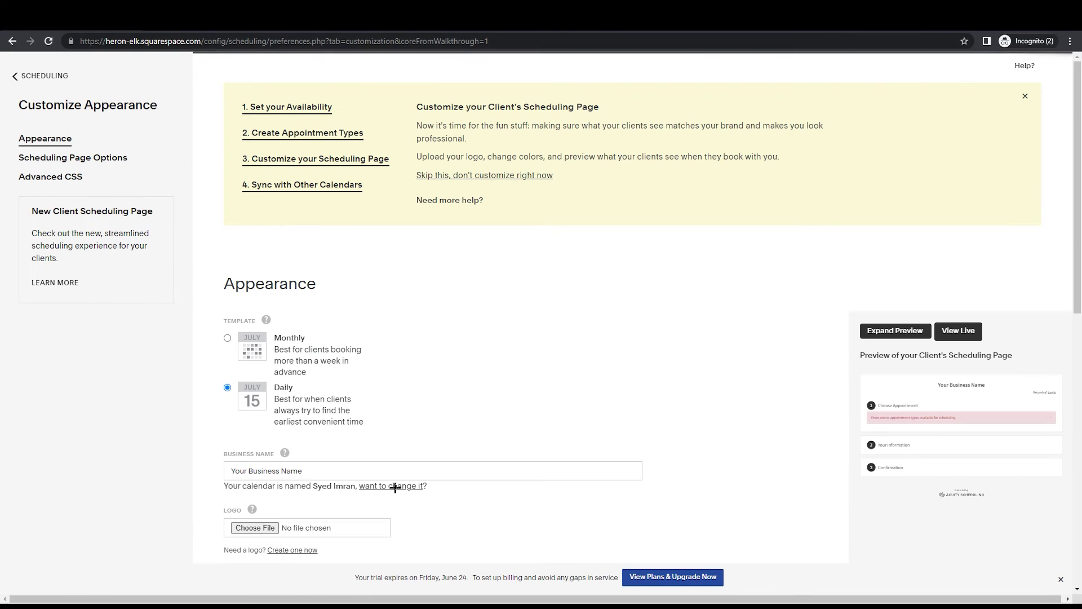
scroll(291, 430, down, 1)
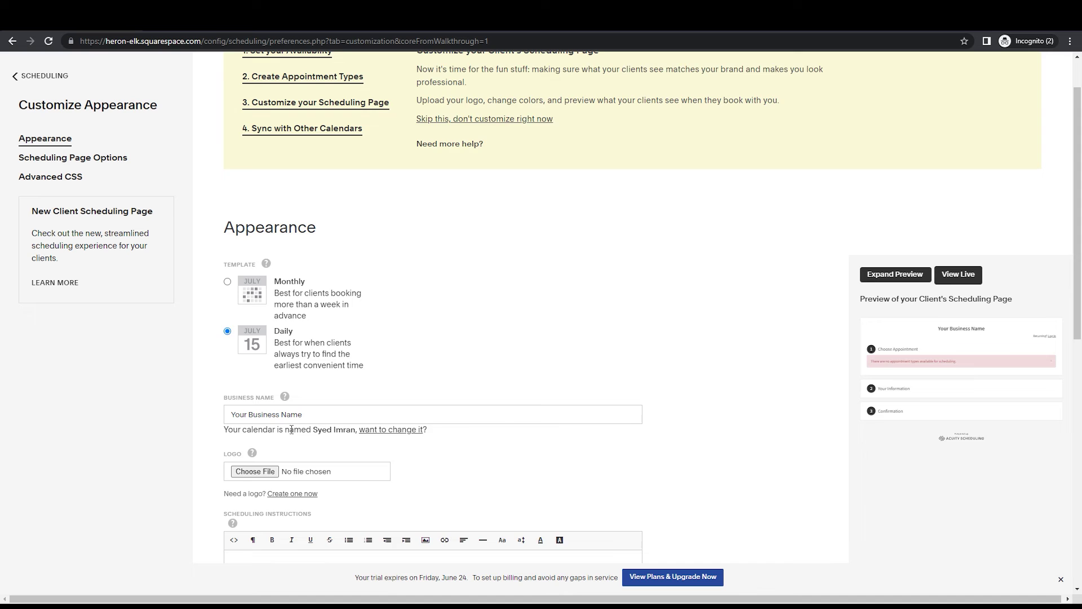
scroll(291, 430, down, 9)
scroll(395, 442, up, 10)
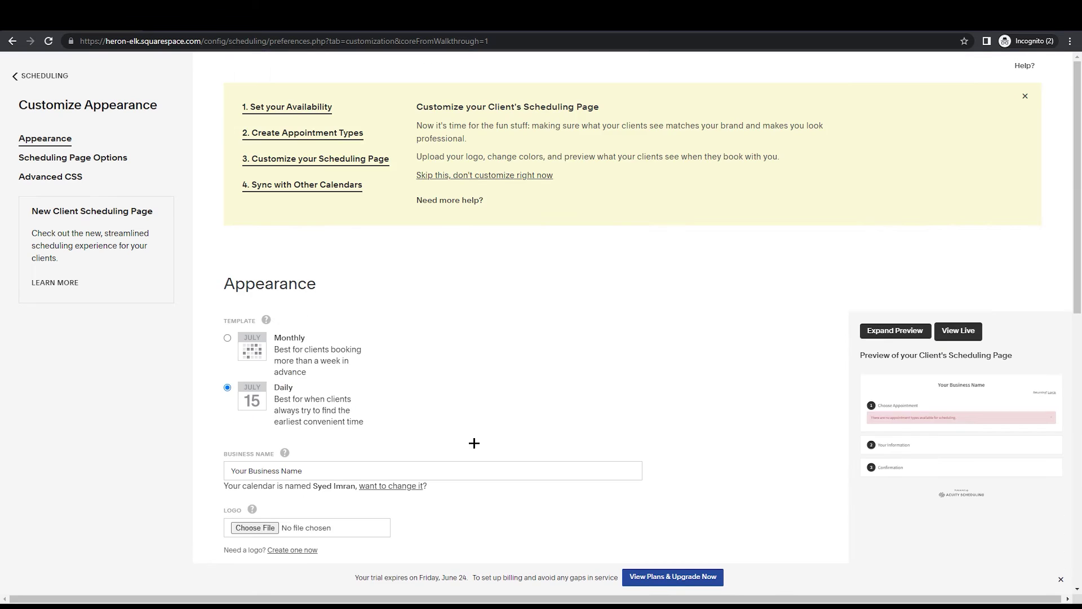
scroll(429, 442, down, 9)
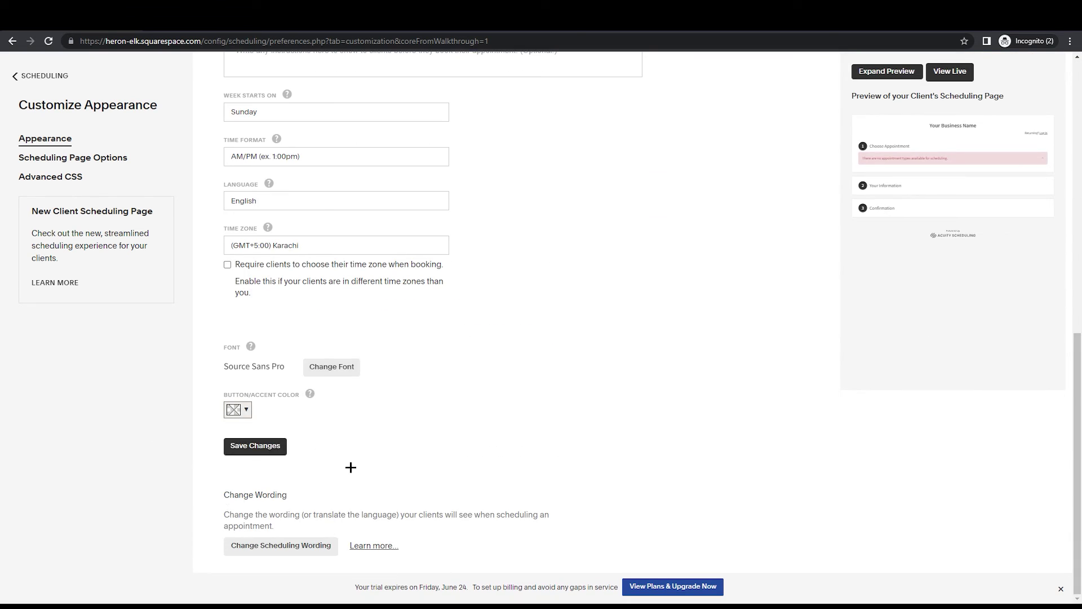
scroll(350, 468, up, 11)
scroll(348, 355, down, 5)
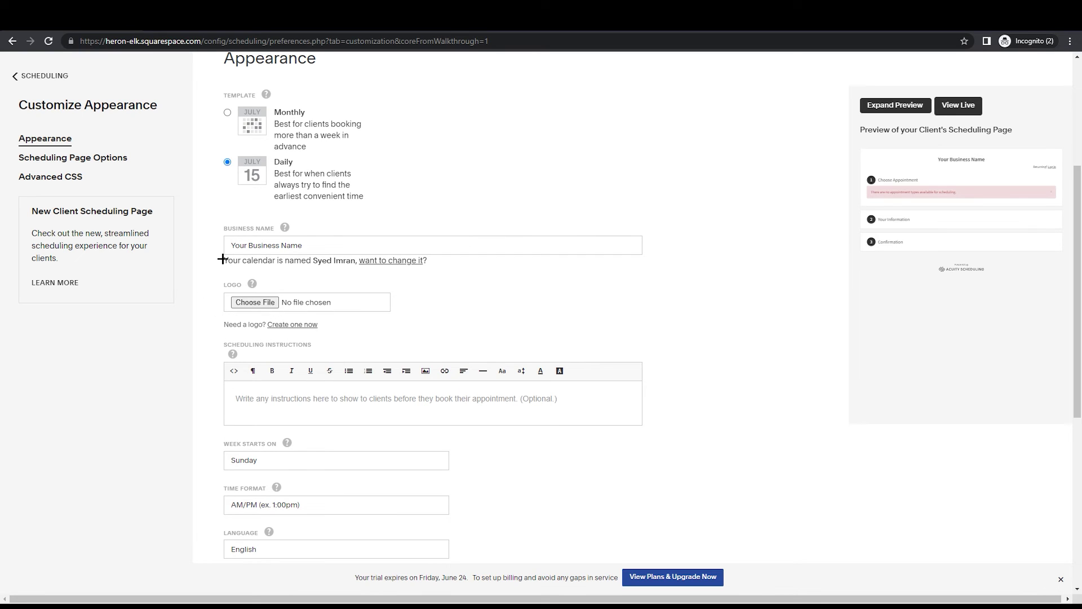
scroll(340, 292, up, 1)
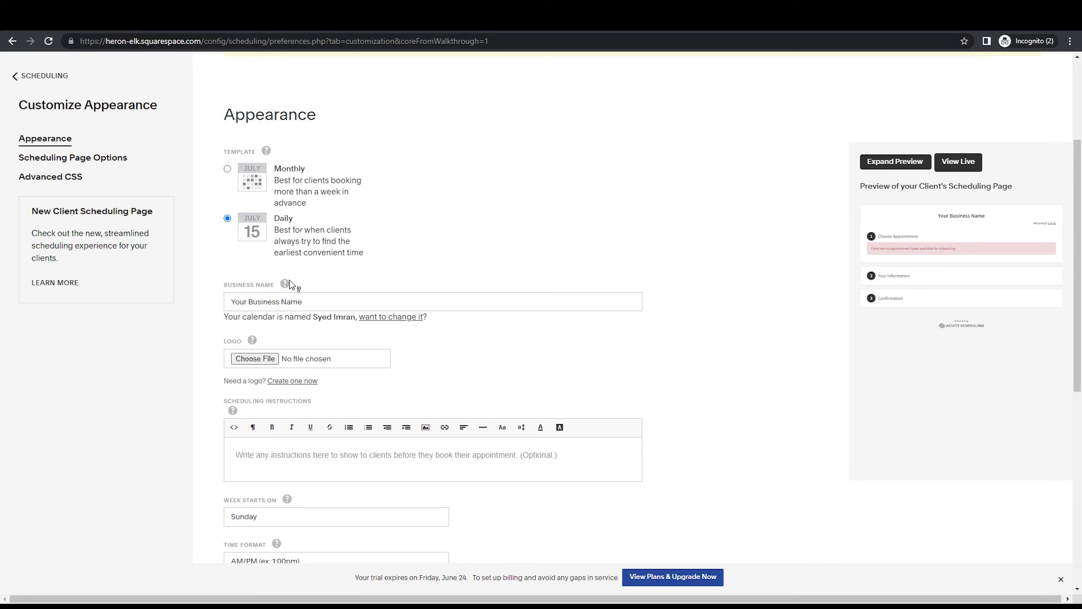
scroll(285, 283, down, 5)
scroll(308, 408, down, 2)
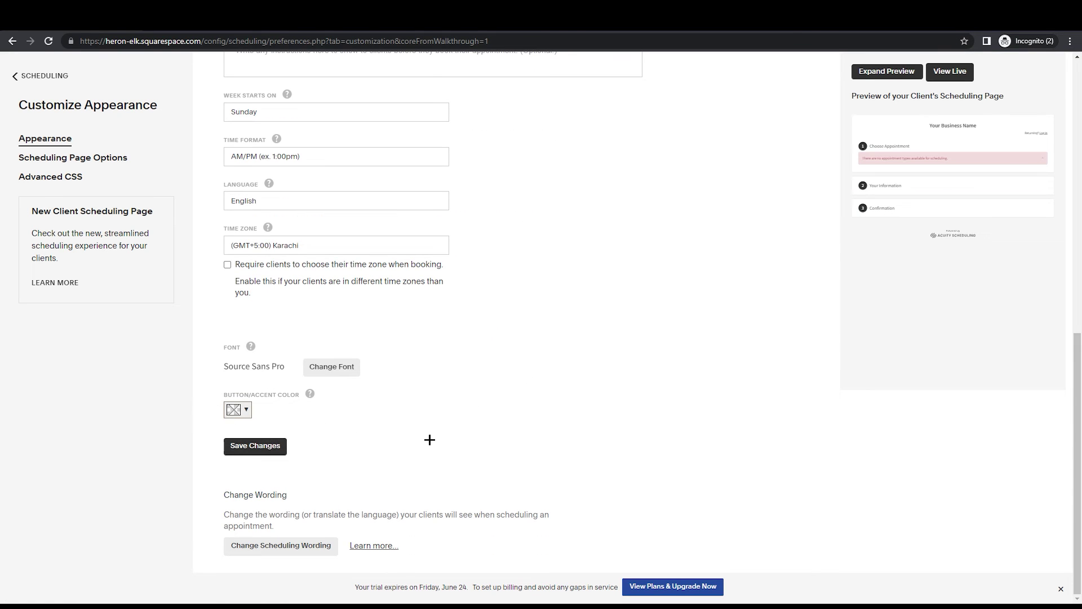
scroll(361, 361, up, 14)
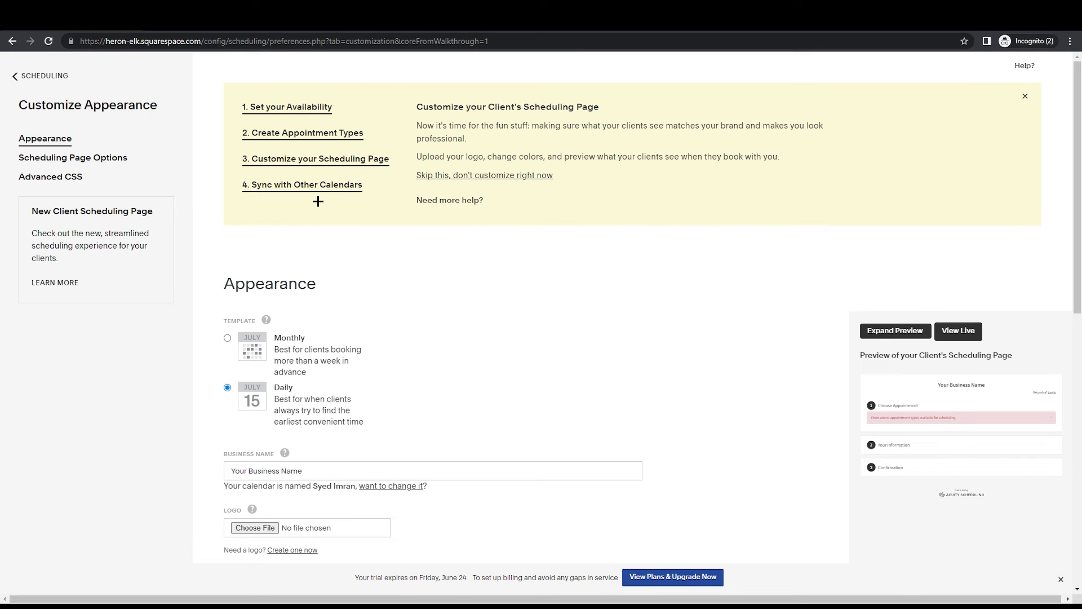
Step: Go to the Calendar Syncing page via '4. Sync with Other Calendars'
click(278, 188)
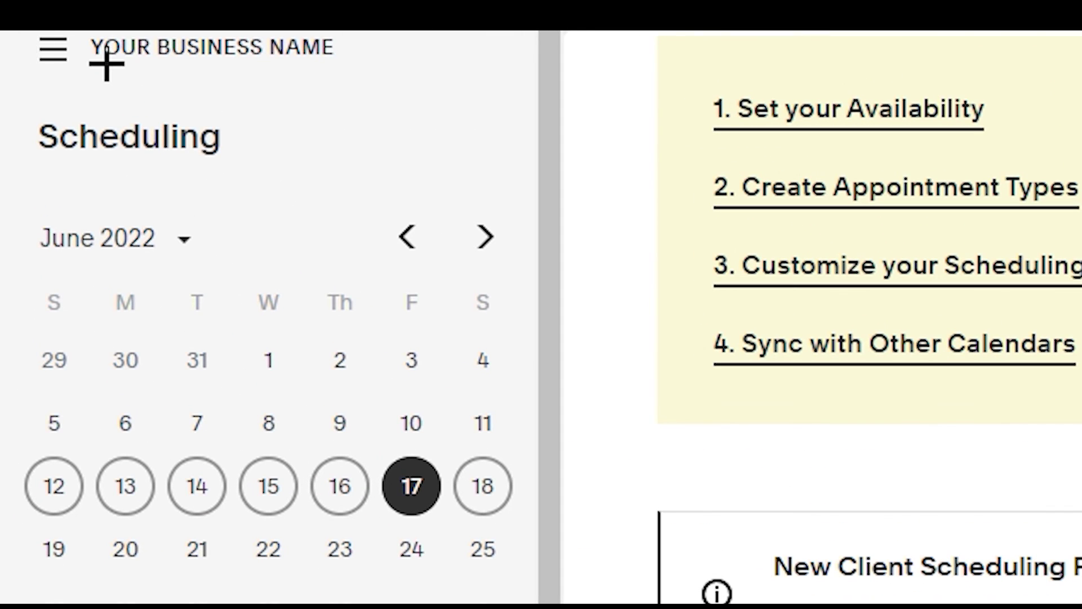
Step: Leave the scheduling area through the navigation panel for Squarespace My Dashboard
click(49, 48)
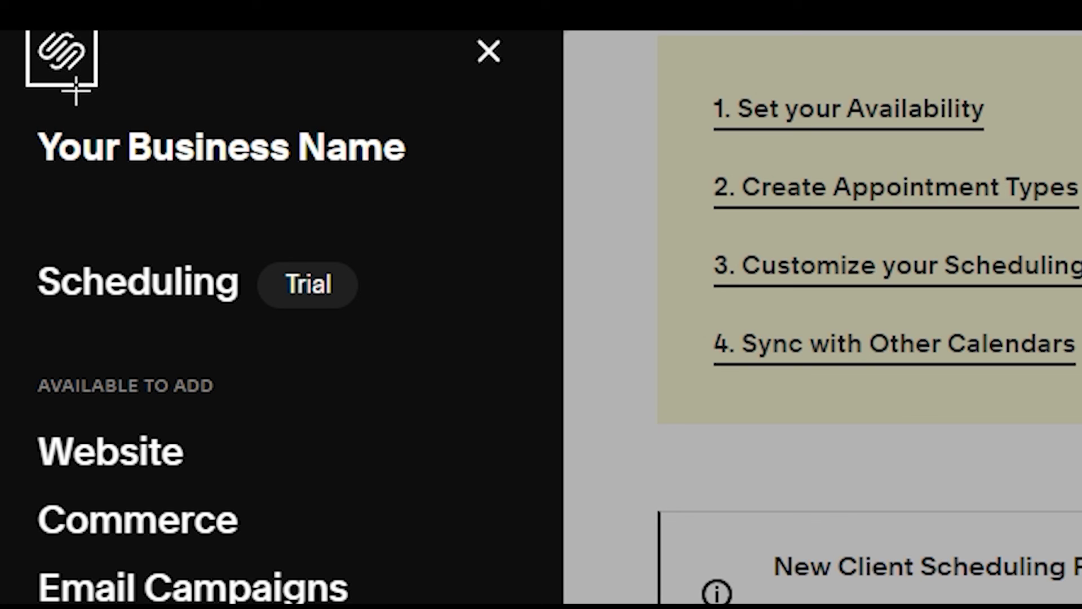
click(89, 45)
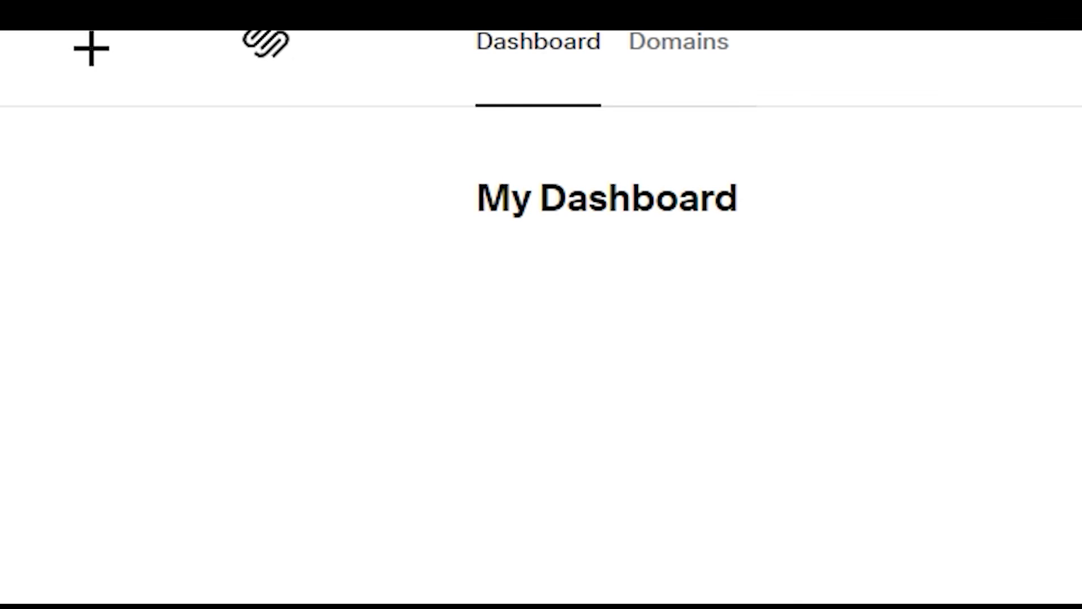